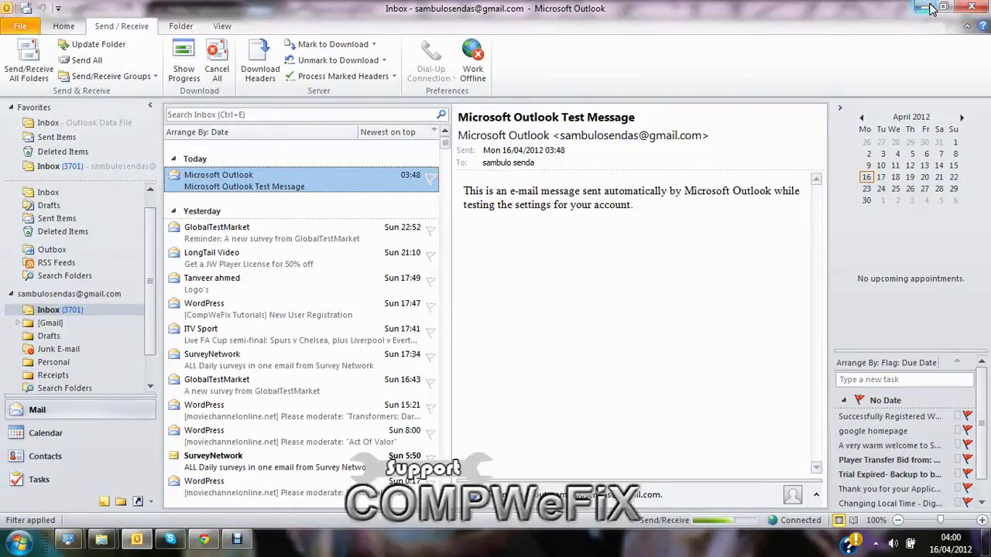
- Minimize the Microsoft Outlook inbox window
click(931, 8)
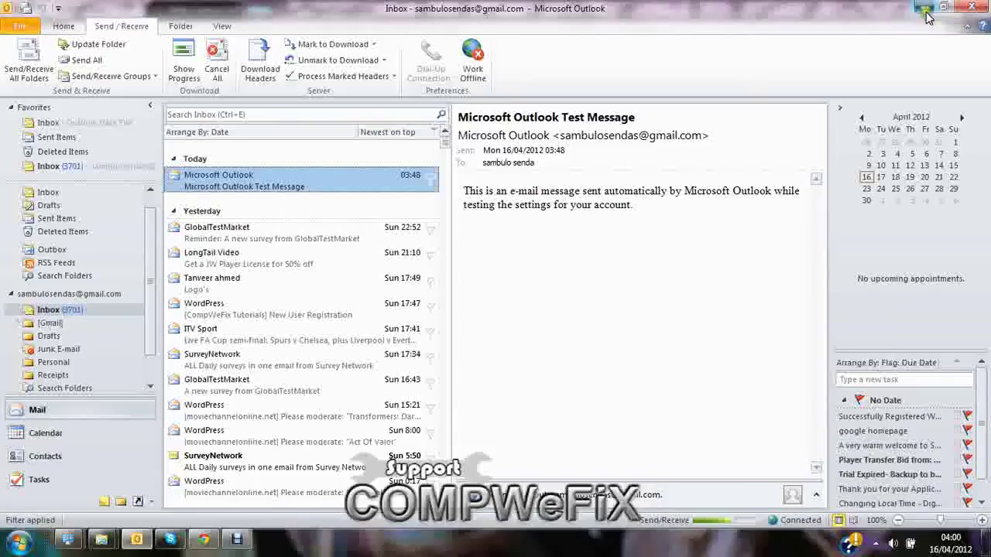
- Minimize Outlook, Skype and Chrome, then launch Google Chrome from the Start menu
click(929, 9)
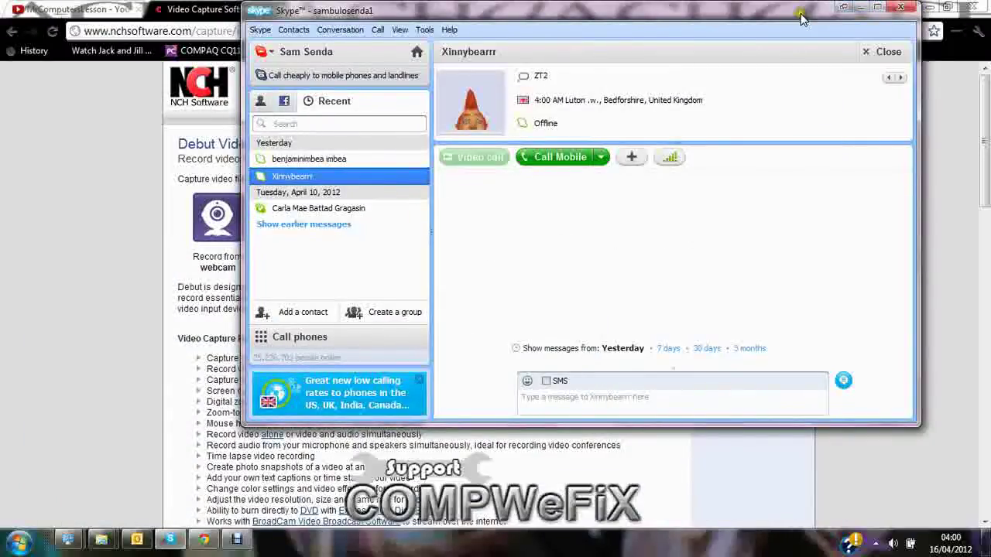
drag(868, 10, 832, 75)
click(823, 73)
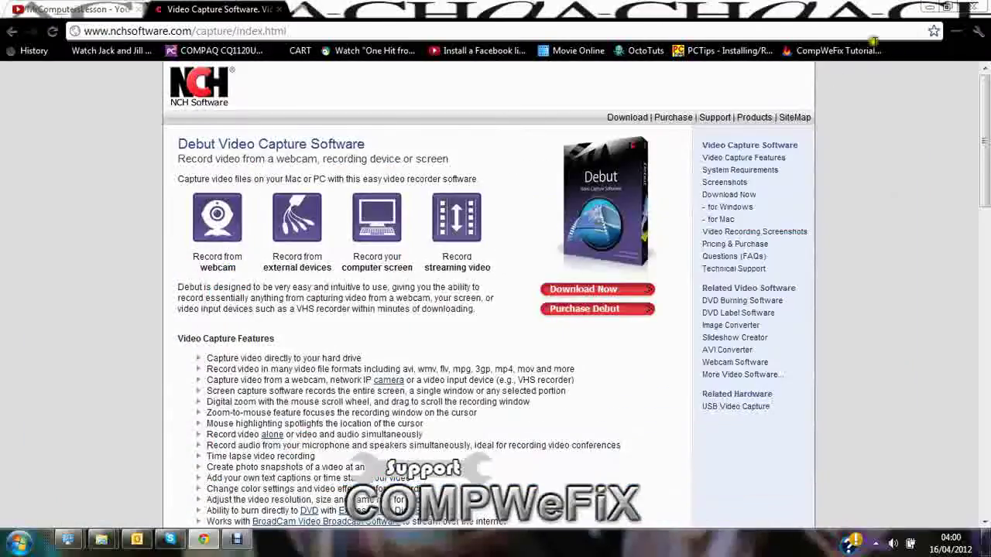
click(930, 7)
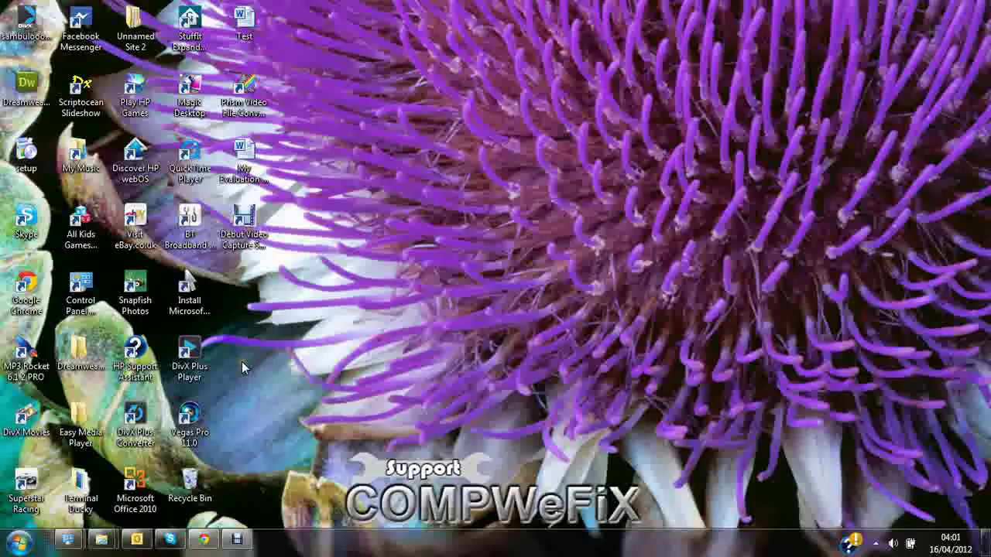
click(13, 548)
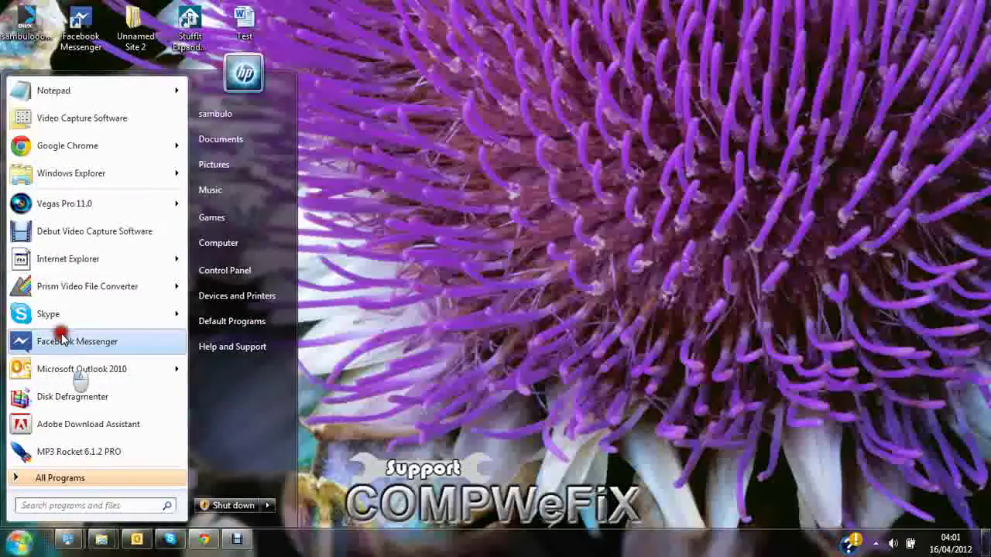
click(62, 147)
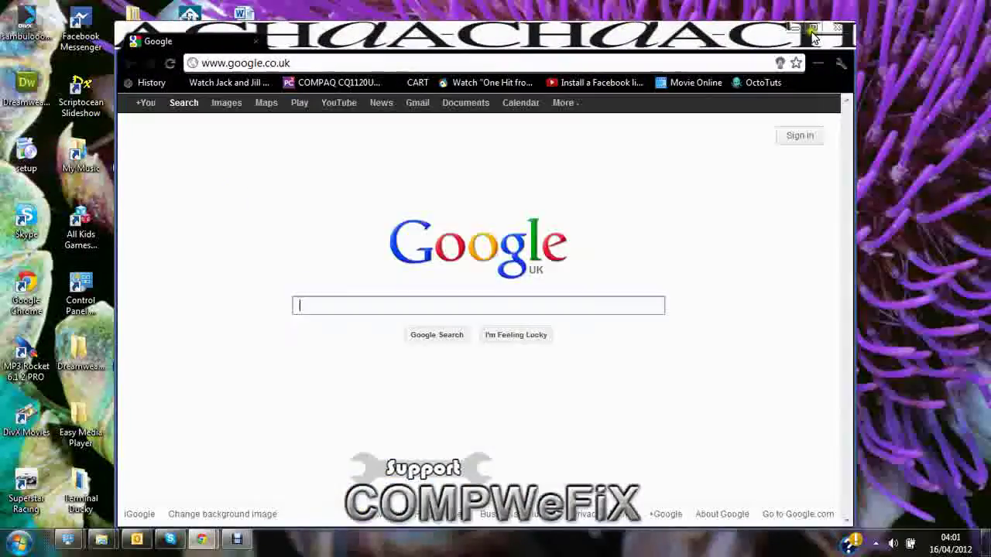
- Maximize Chrome and load the compwefixsupport.co.uk site
double_click(790, 28)
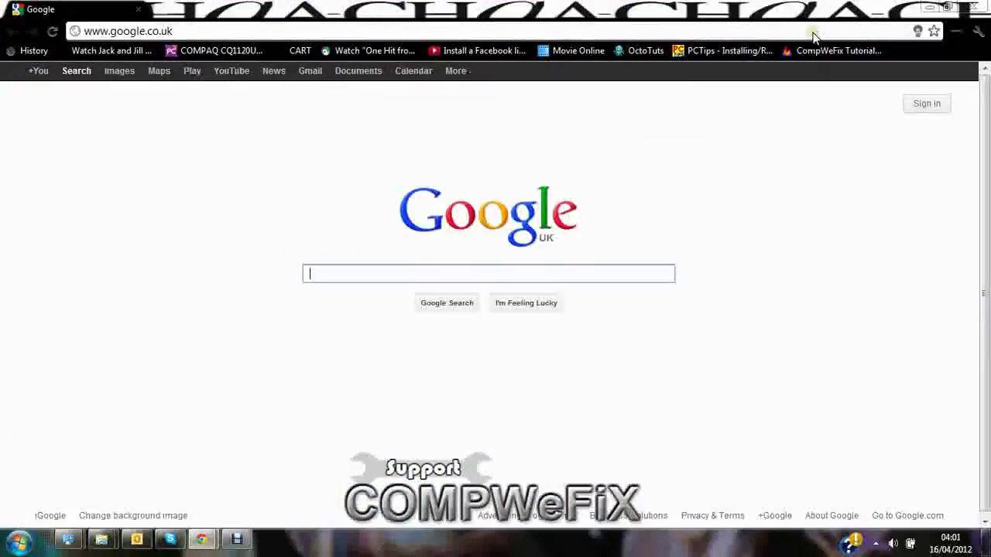
click(457, 26)
text(compwefixsupport)
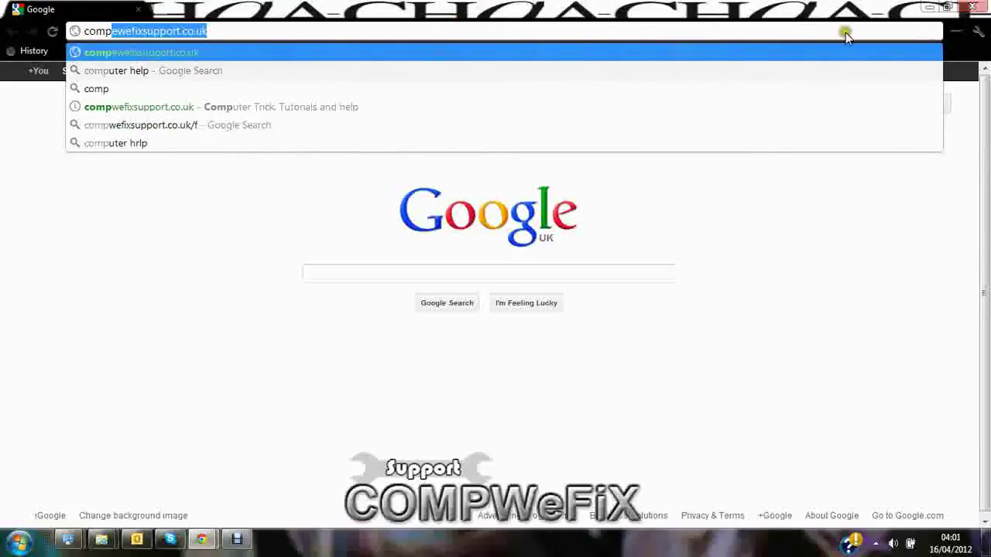
click(132, 33)
click(159, 51)
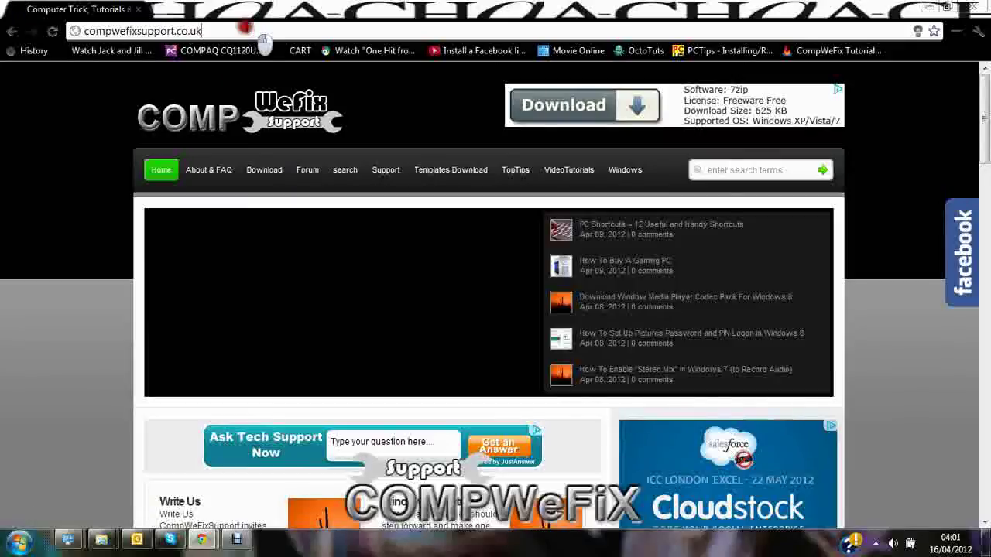
- Append wp-admin to the site address to reach the WordPress login page
drag(223, 31, 164, 30)
click(230, 31)
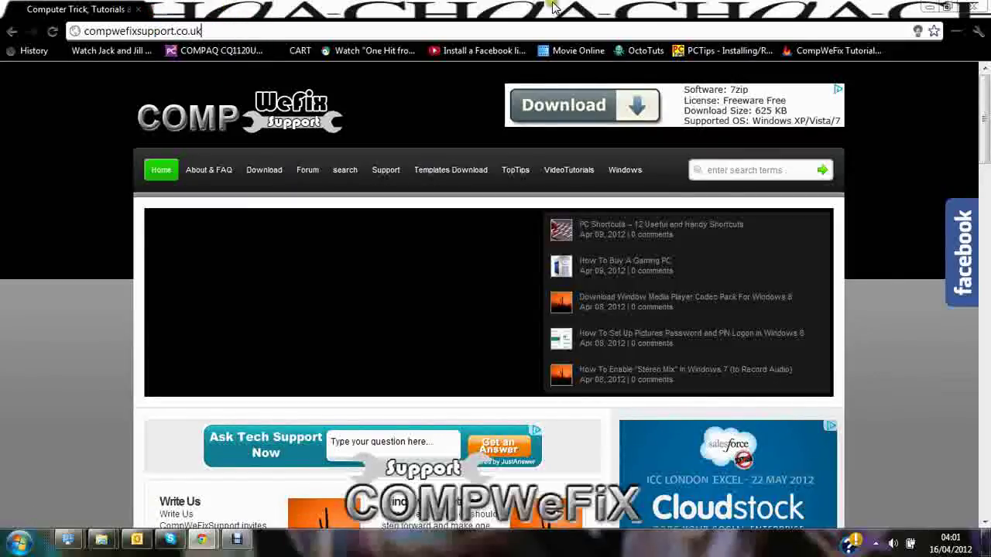
key(Down)
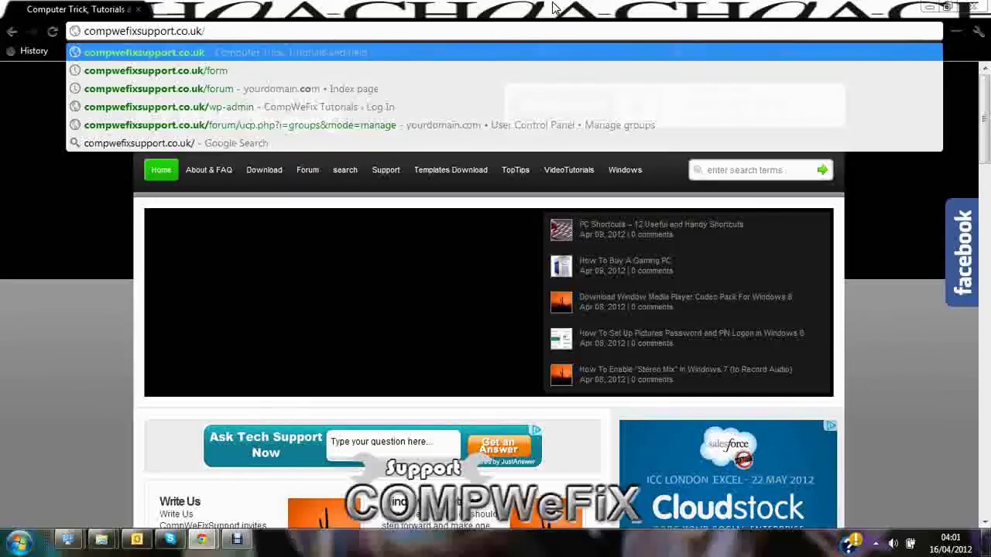
text(wp-)
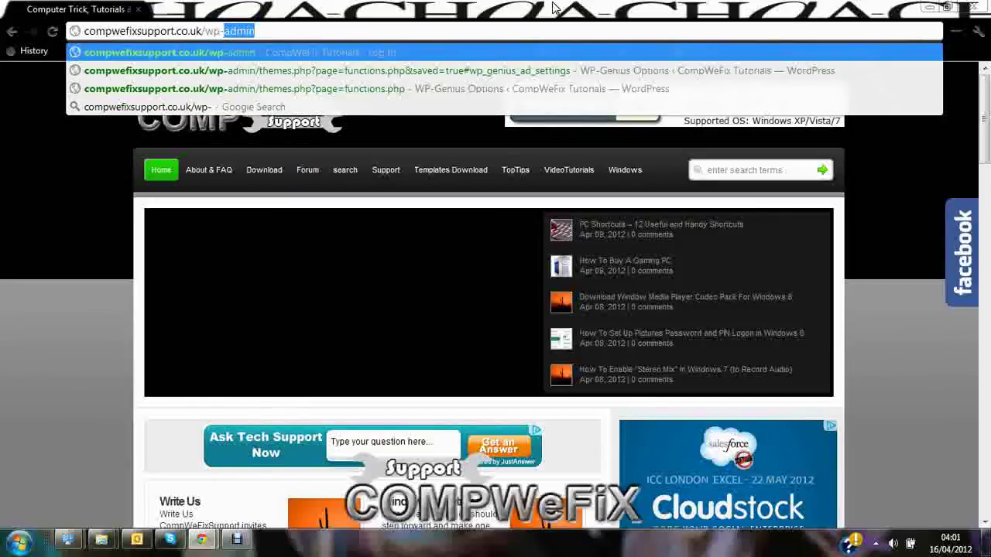
key(Return)
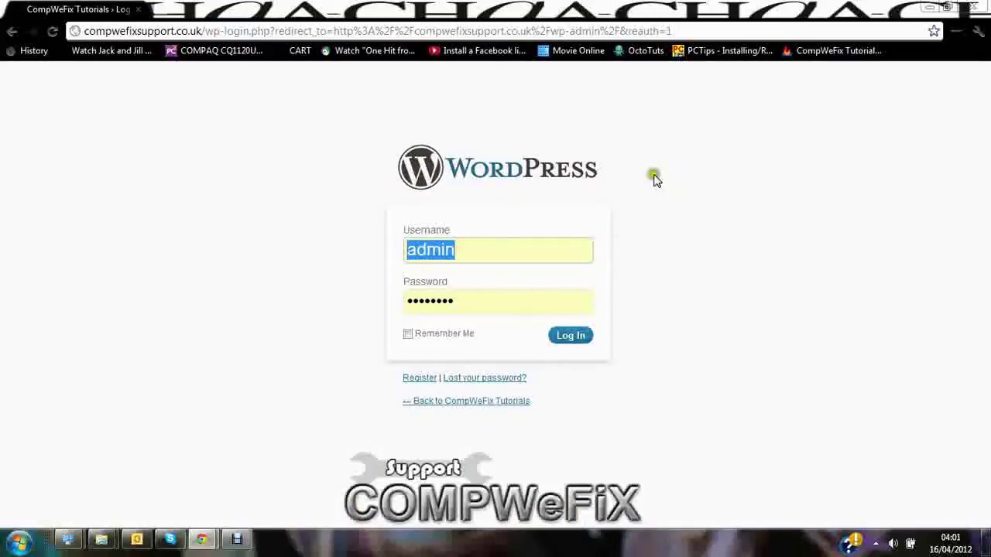
- Log in with the saved credentials to reach the CompWeFix Tutorials Dashboard
click(473, 299)
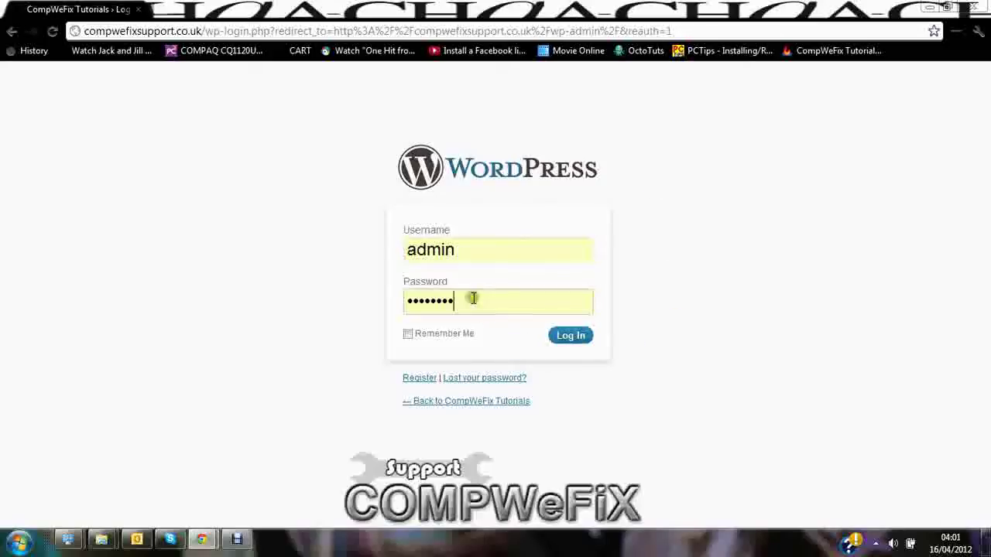
click(570, 336)
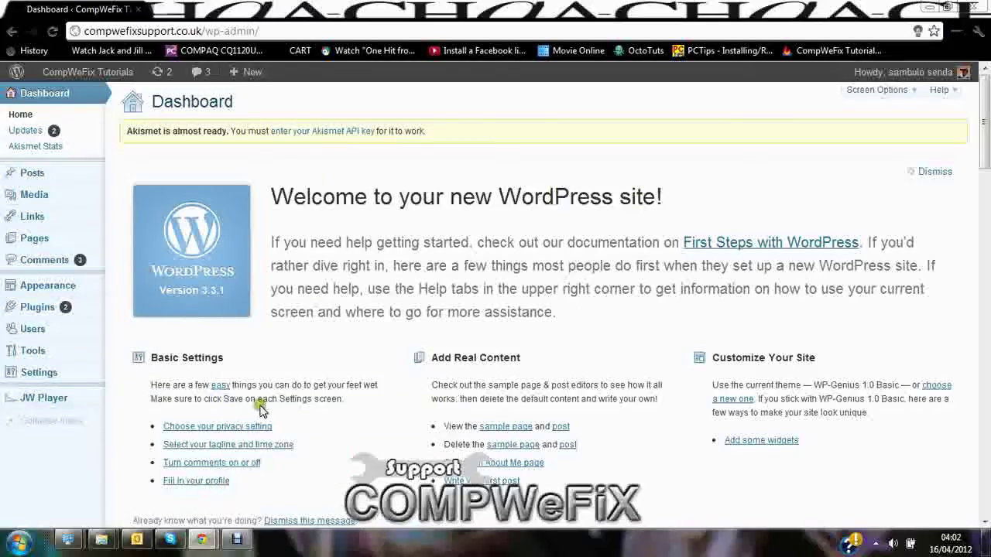
- Open the theme file editor from Appearance > Editor
mouse_move(32, 329)
click(36, 367)
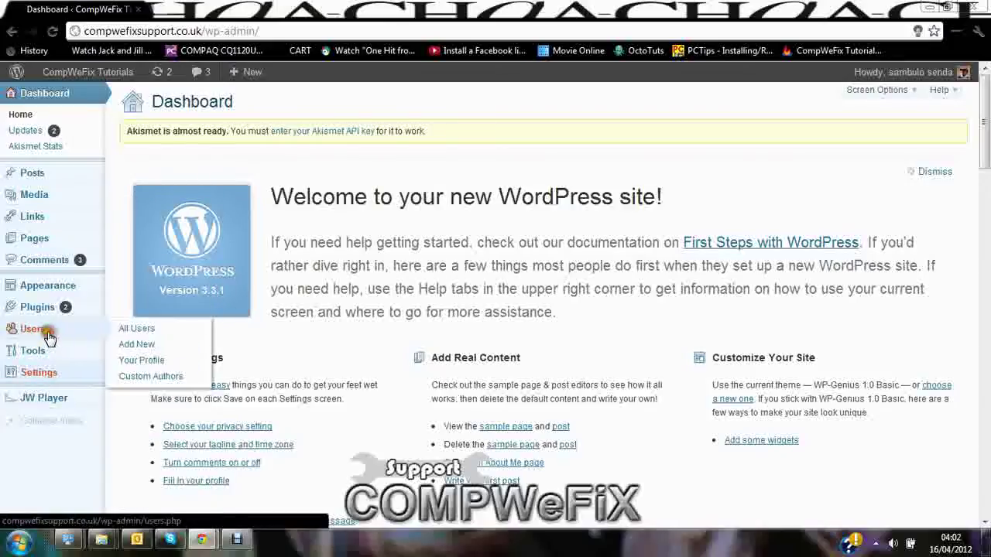
mouse_move(48, 284)
click(68, 294)
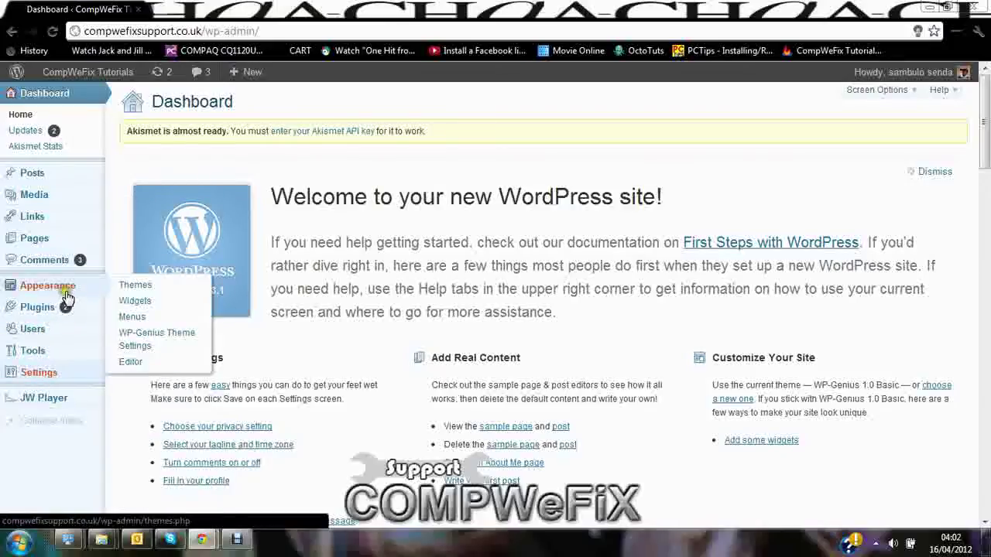
click(147, 364)
click(136, 363)
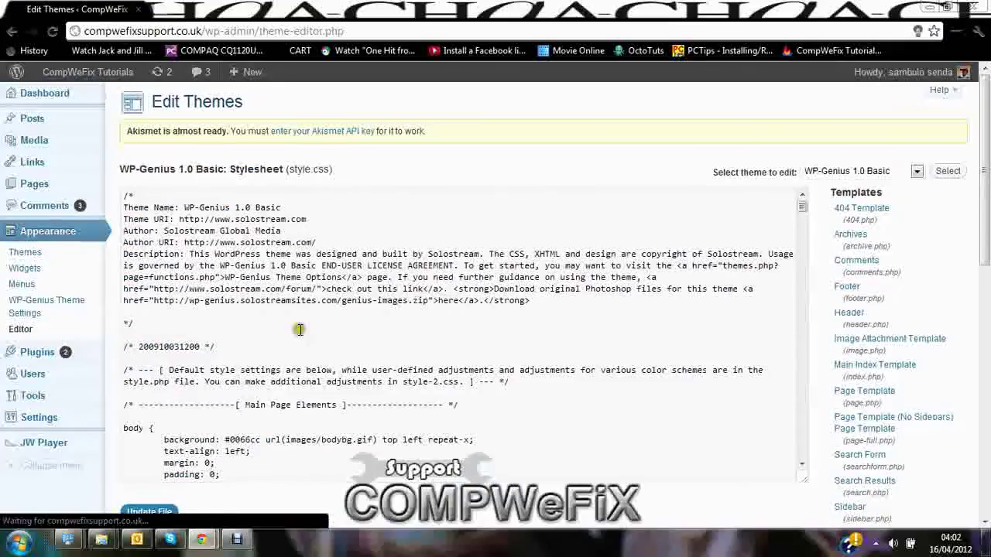
- Load the WP-Genius header.php template and highlight its doctype line
scroll(867, 234, down, 3)
scroll(867, 234, down, 5)
scroll(875, 236, up, 10)
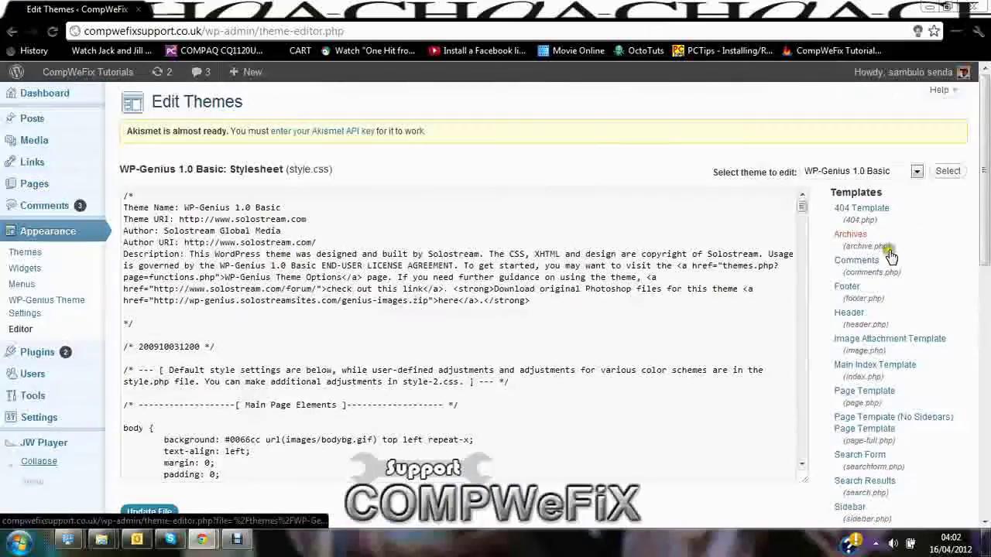
scroll(891, 294, down, 5)
scroll(883, 372, down, 2)
scroll(878, 379, up, 6)
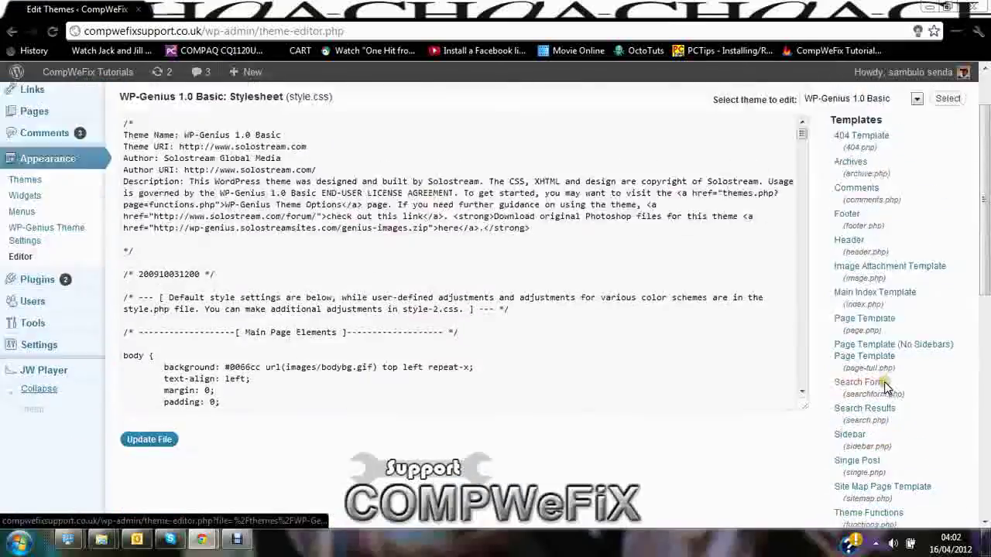
click(848, 244)
drag(221, 231, 236, 323)
click(310, 381)
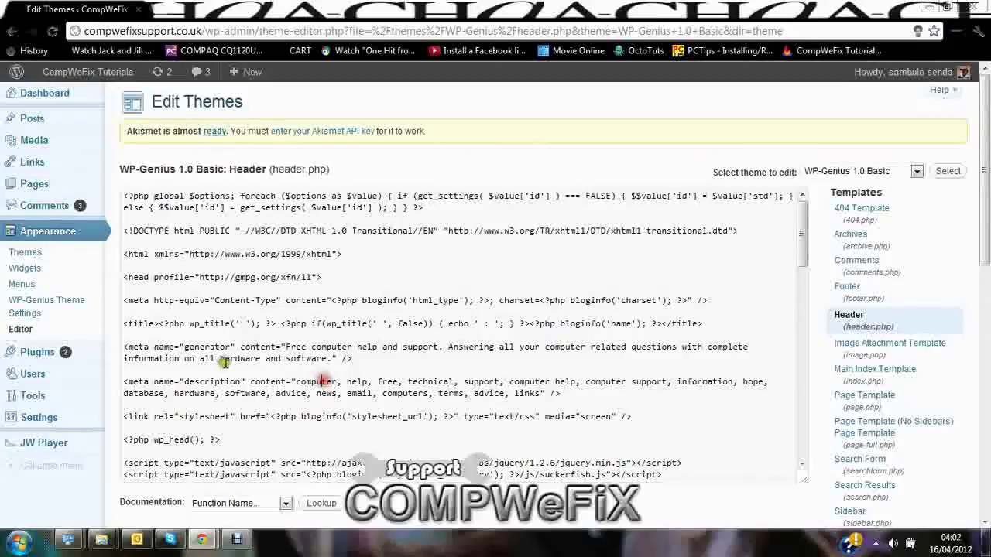
drag(129, 347, 192, 350)
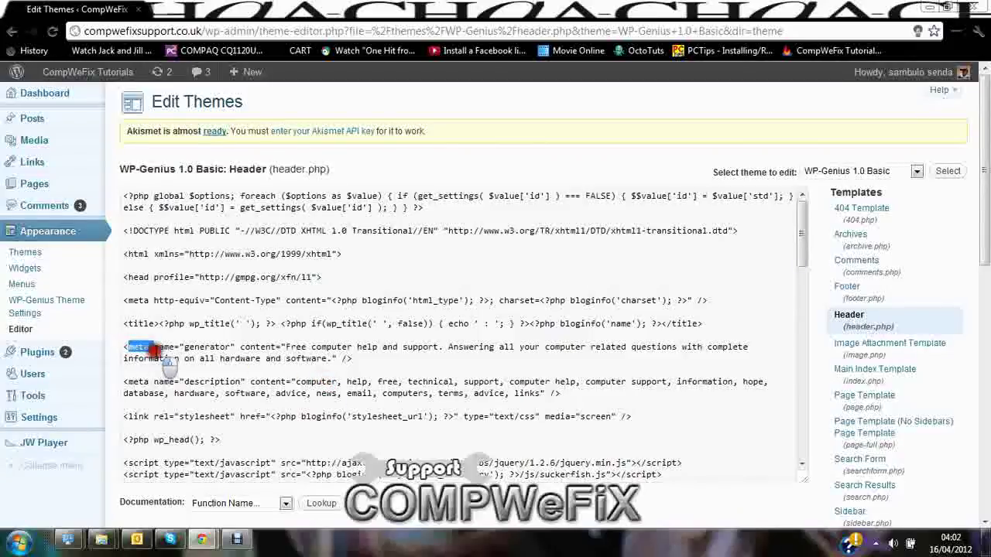
click(234, 350)
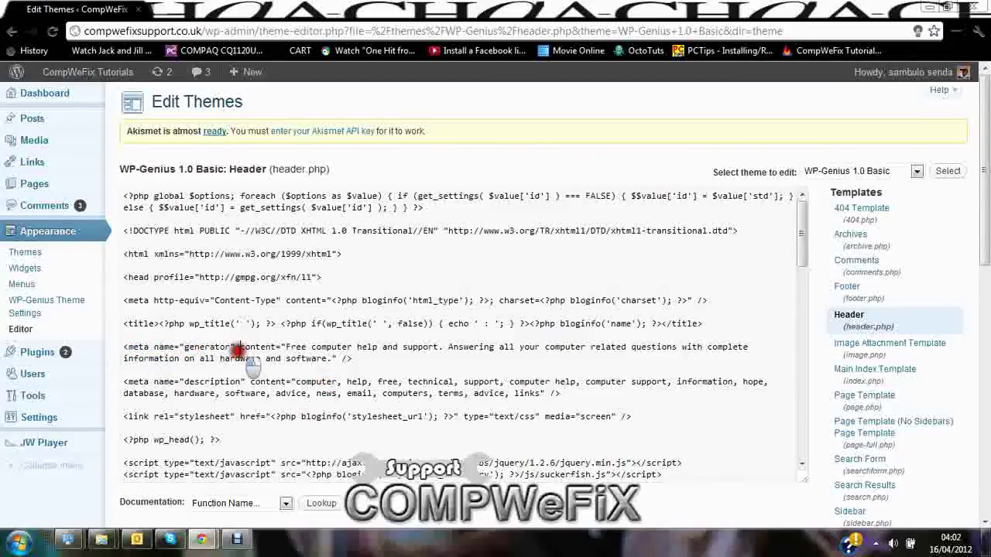
click(288, 349)
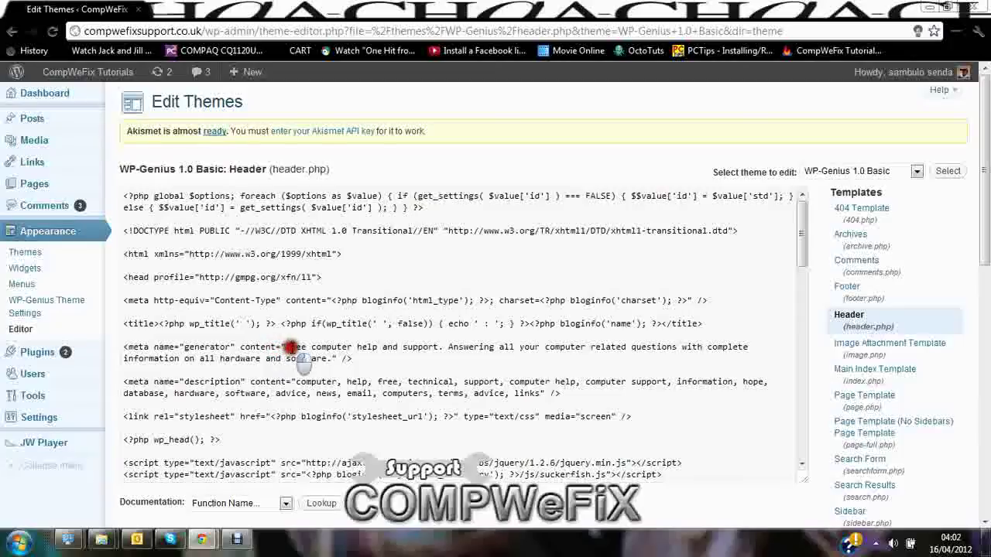
drag(290, 348, 329, 359)
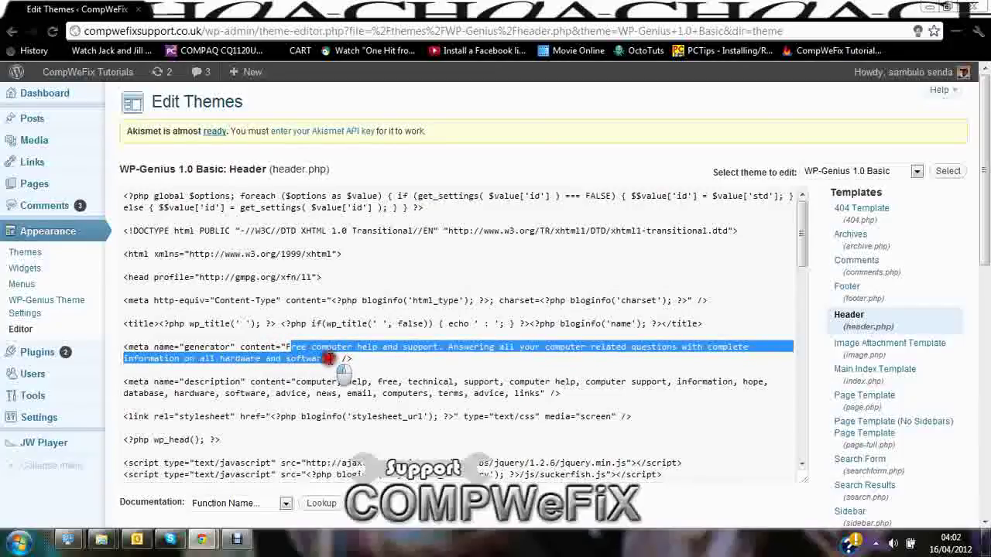
mouse_move(287, 348)
mouse_down()
mouse_move(379, 345)
mouse_move(337, 360)
mouse_up()
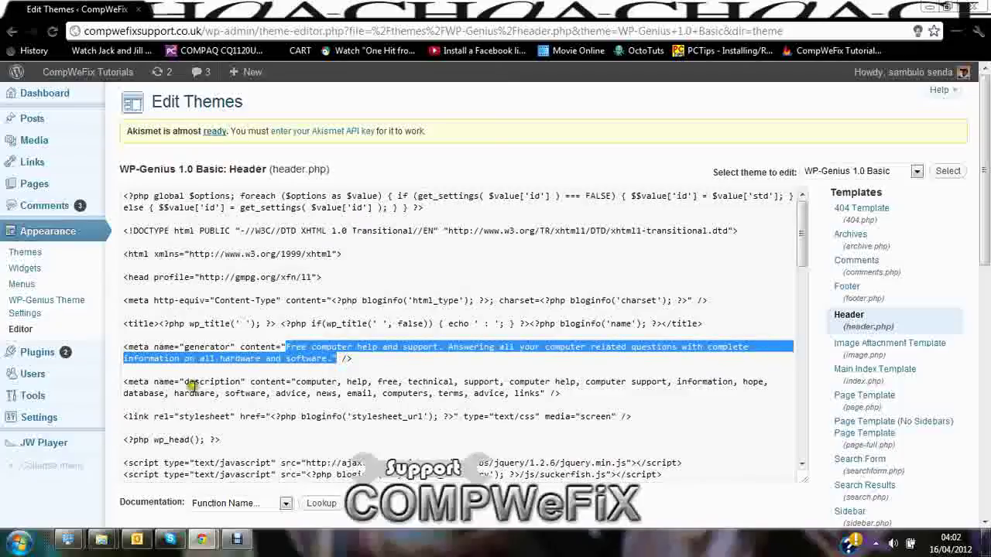
drag(126, 382, 567, 395)
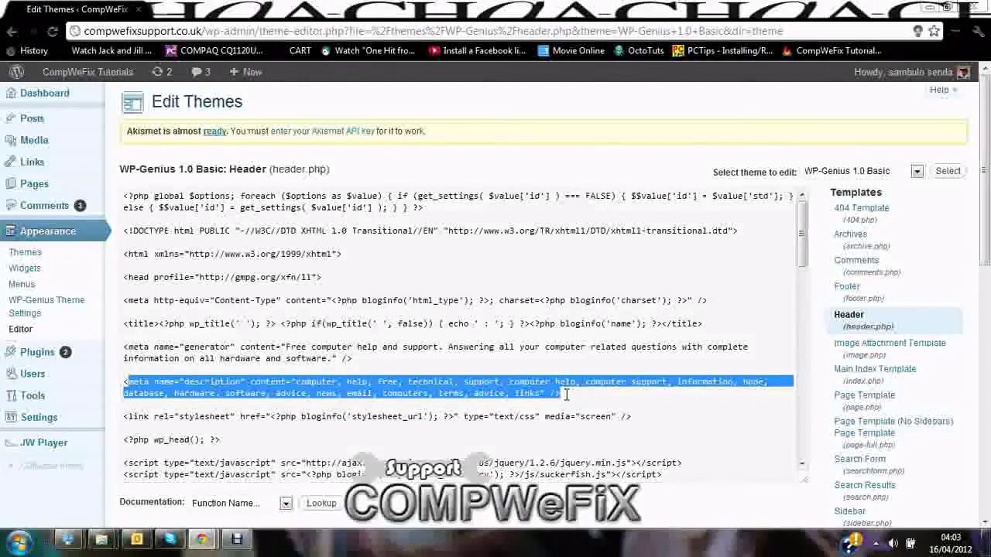
drag(200, 348, 335, 357)
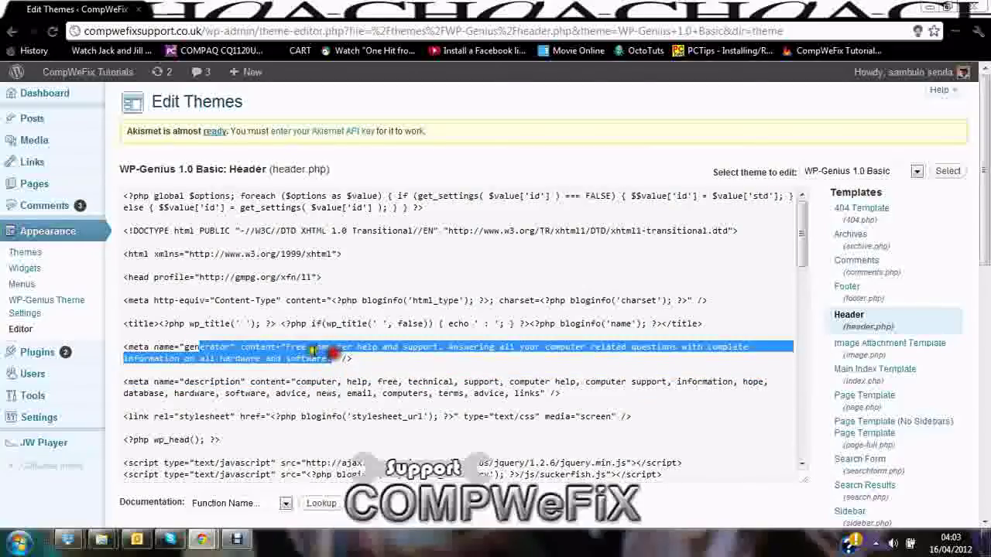
click(207, 348)
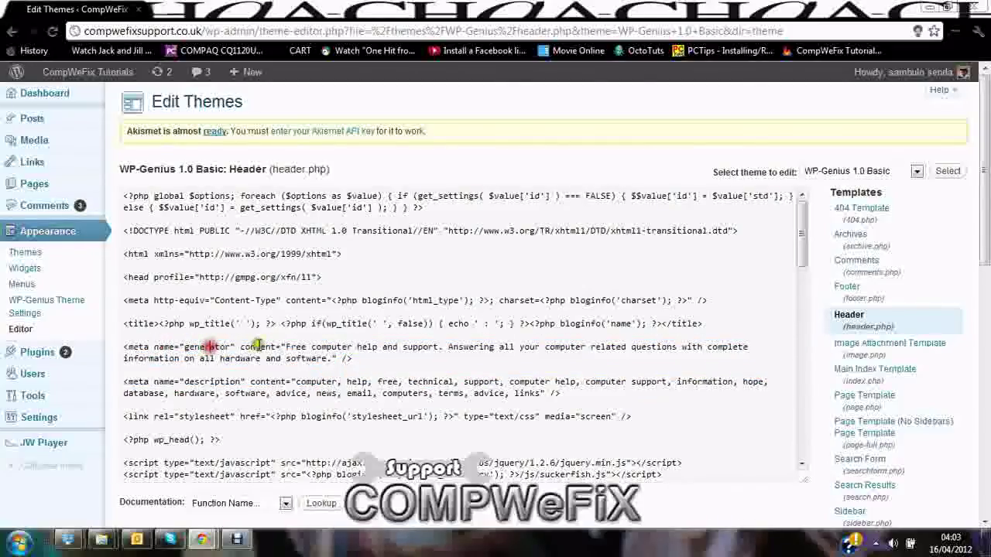
drag(288, 347, 335, 359)
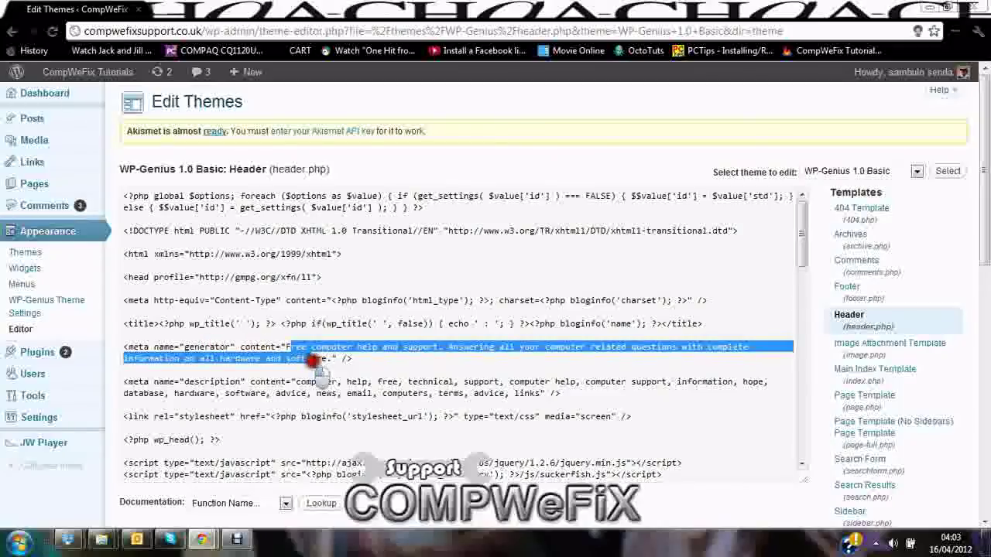
click(283, 348)
- Scroll through the header.php code, then open Settings > All in One SEO
scroll(465, 396, down, 4)
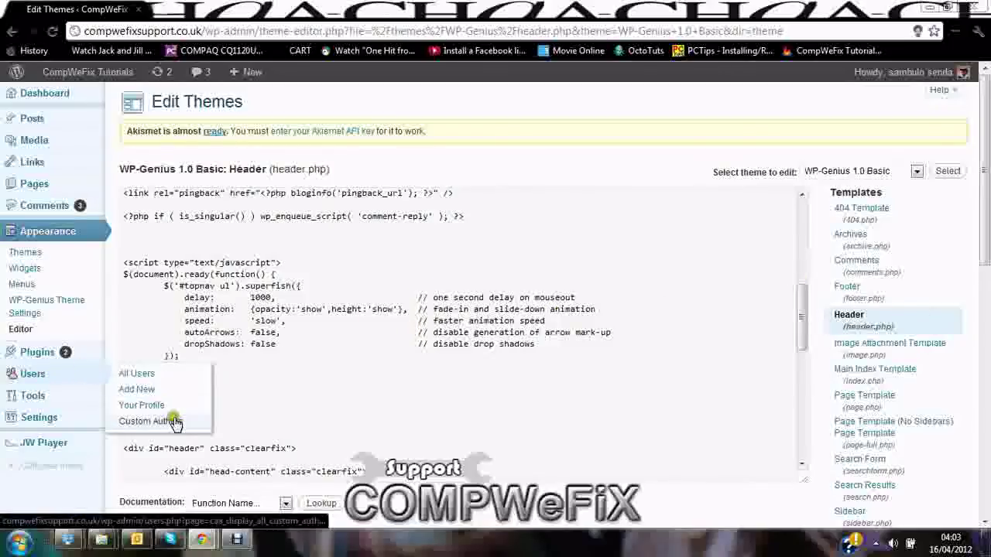
scroll(186, 414, down, 1)
scroll(171, 422, down, 3)
scroll(172, 426, down, 4)
scroll(175, 435, up, 4)
scroll(177, 438, up, 2)
click(175, 438)
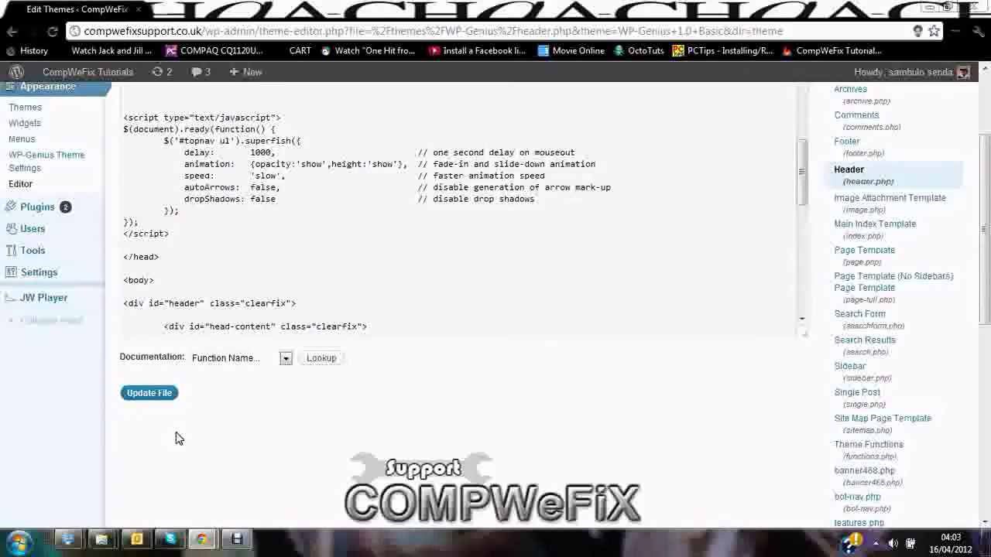
scroll(206, 431, up, 2)
scroll(148, 403, up, 1)
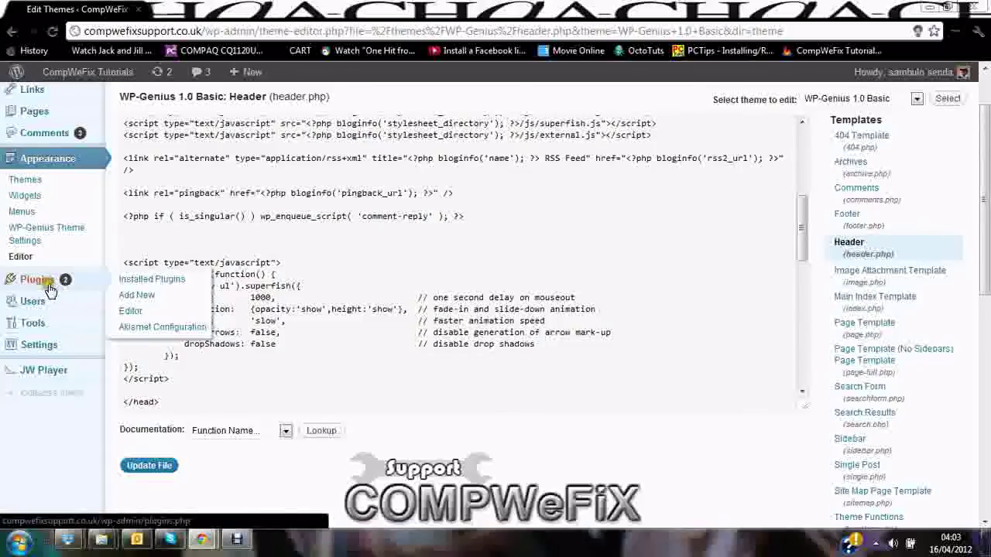
click(36, 291)
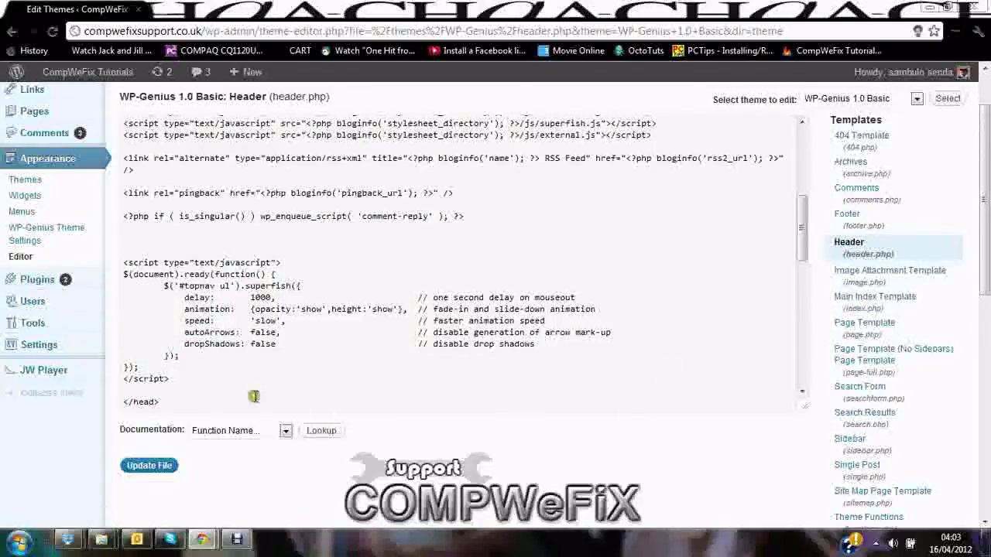
mouse_move(39, 345)
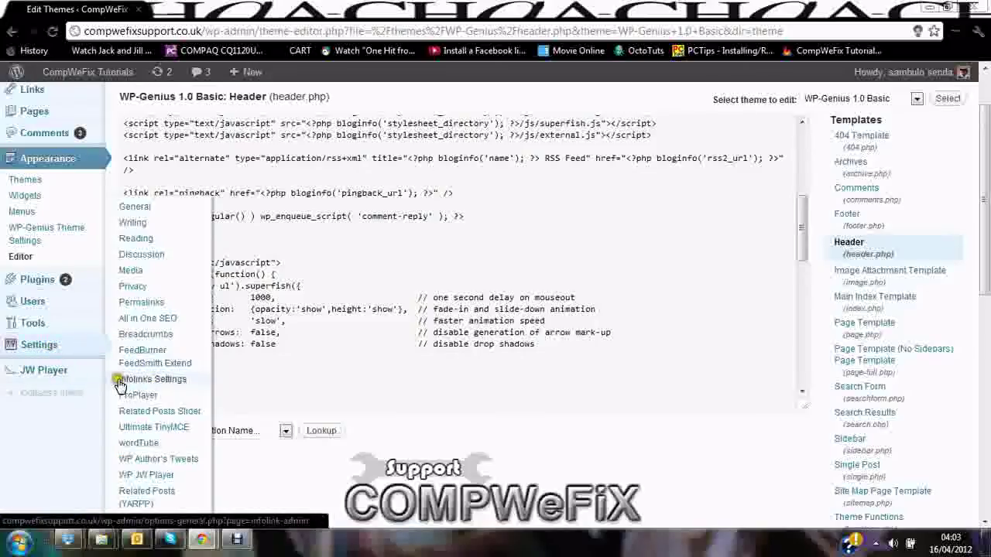
click(167, 320)
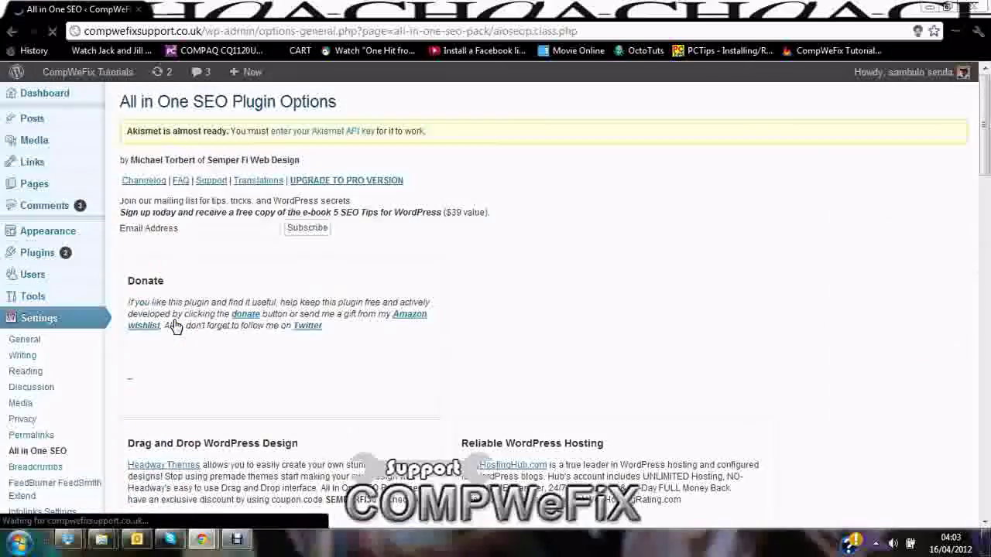
click(124, 99)
drag(137, 128, 261, 100)
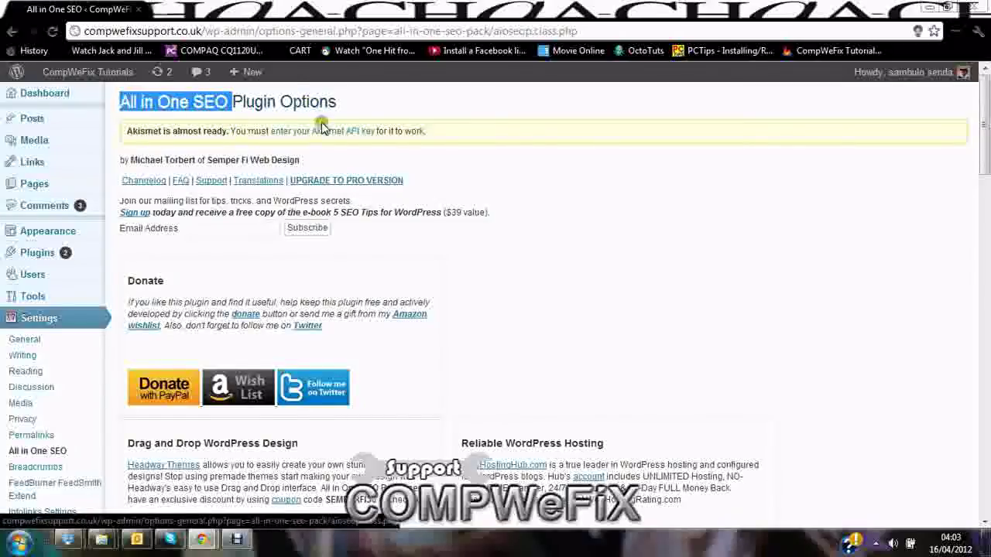
scroll(387, 283, down, 5)
scroll(382, 389, down, 4)
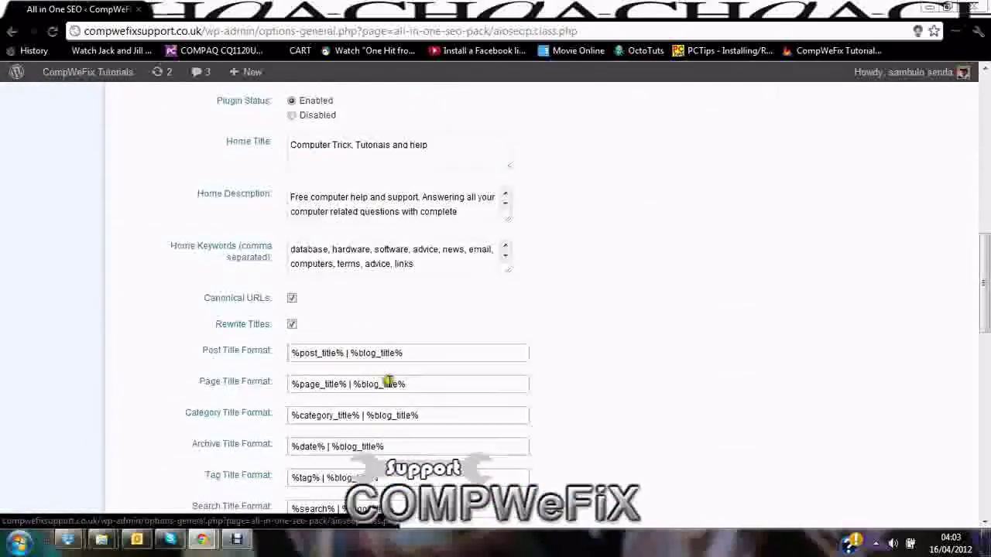
scroll(308, 342, up, 2)
scroll(587, 356, down, 4)
scroll(547, 400, down, 5)
scroll(465, 419, down, 4)
scroll(417, 405, up, 4)
scroll(393, 407, up, 6)
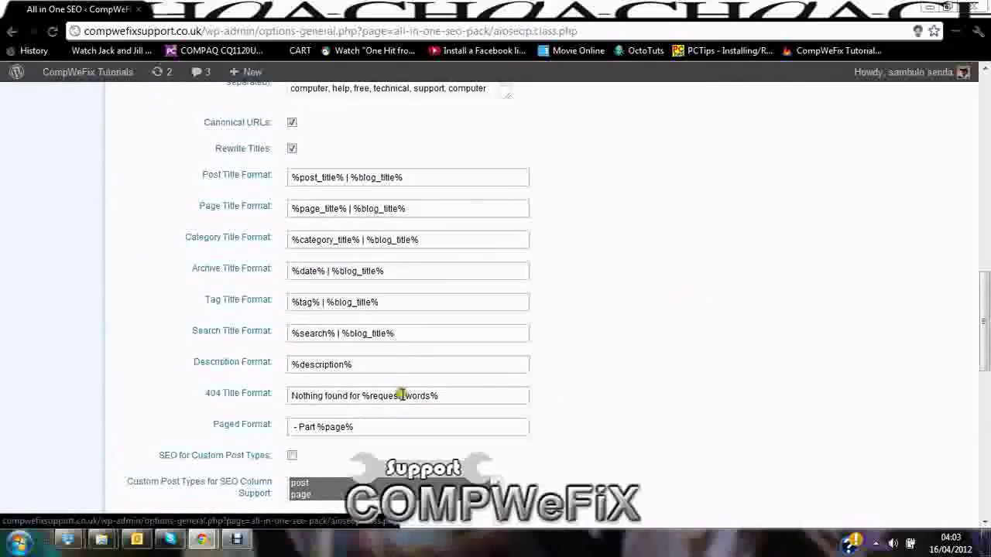
scroll(396, 399, down, 3)
scroll(402, 400, up, 4)
scroll(401, 400, up, 5)
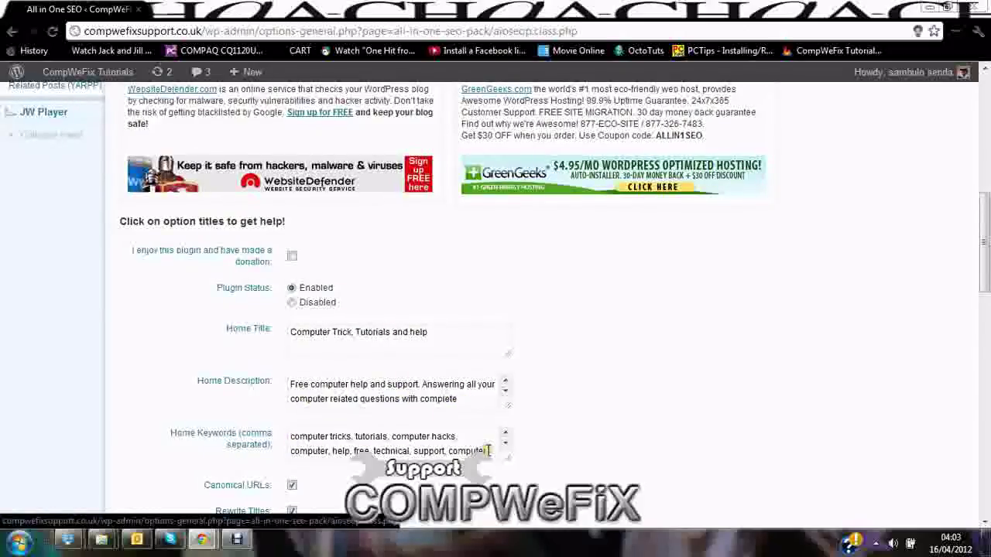
drag(486, 452, 271, 428)
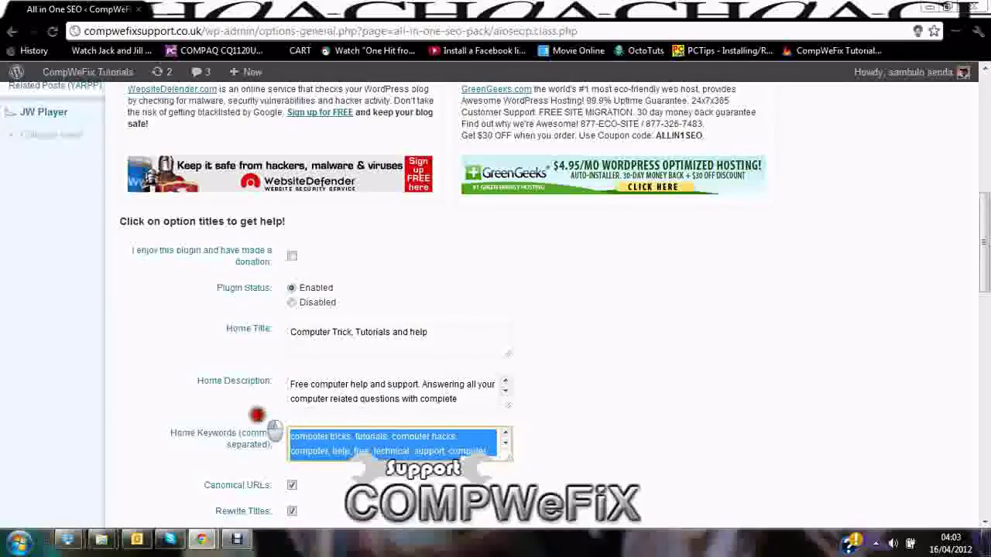